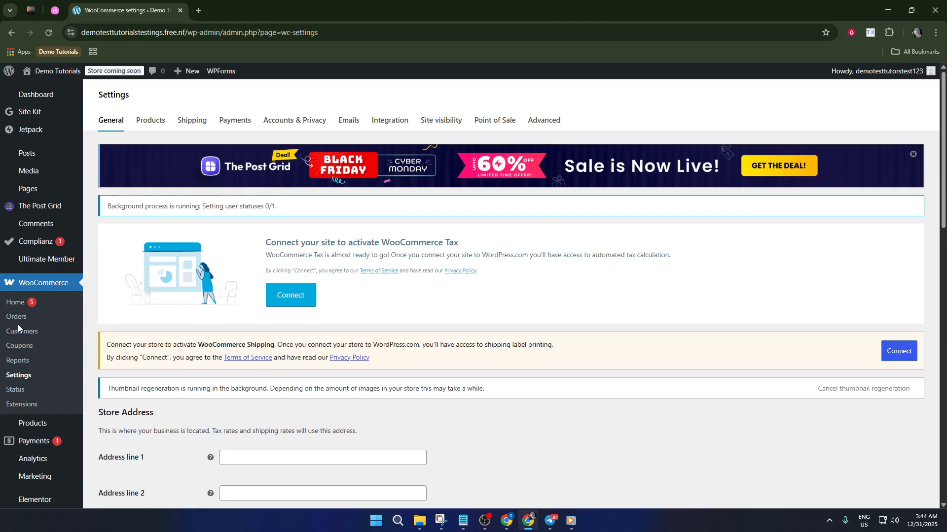
Check the coupon options in the WooCommerce general settings.
scroll(202, 294, "down", 6)
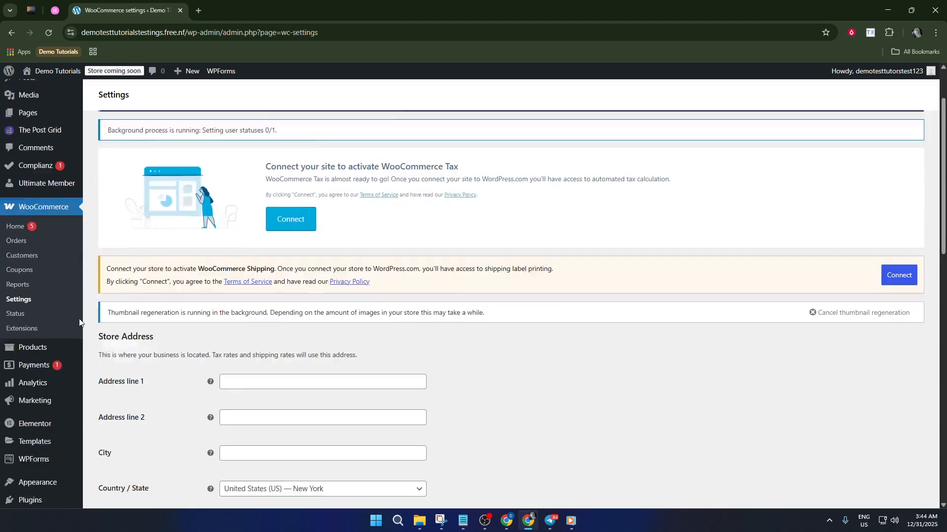
scroll(202, 294, "down", 2)
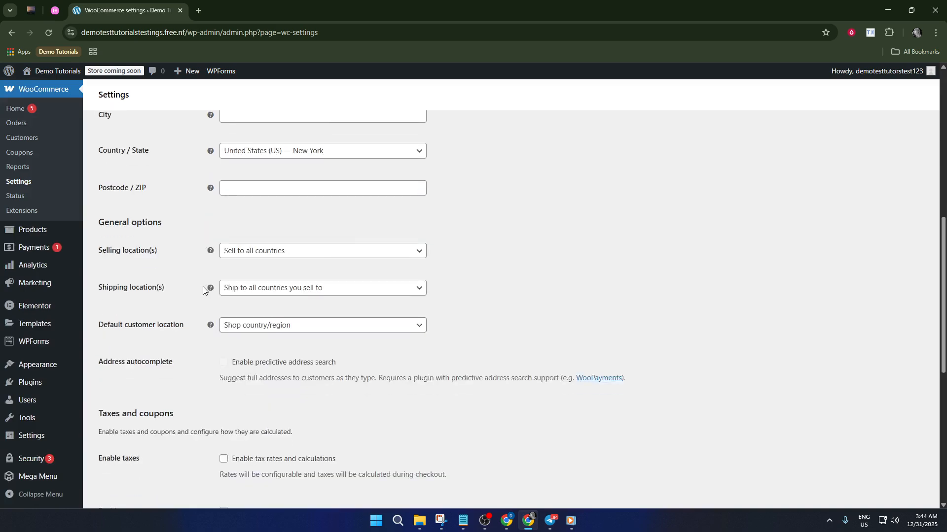
scroll(200, 291, "down", 3)
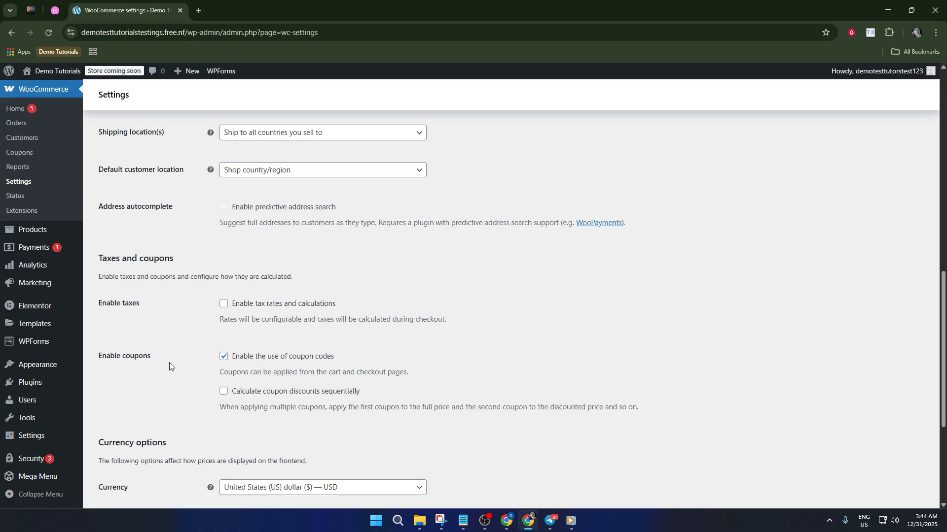
scroll(64, 277, "up", 2)
scroll(64, 278, "up", 2)
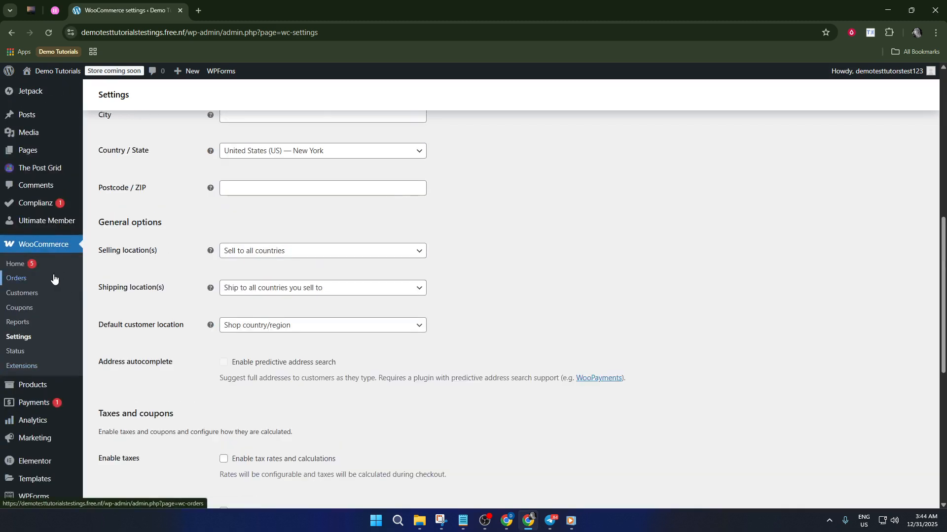
Open the store's coupon list and start a new coupon.
left_click(32, 307)
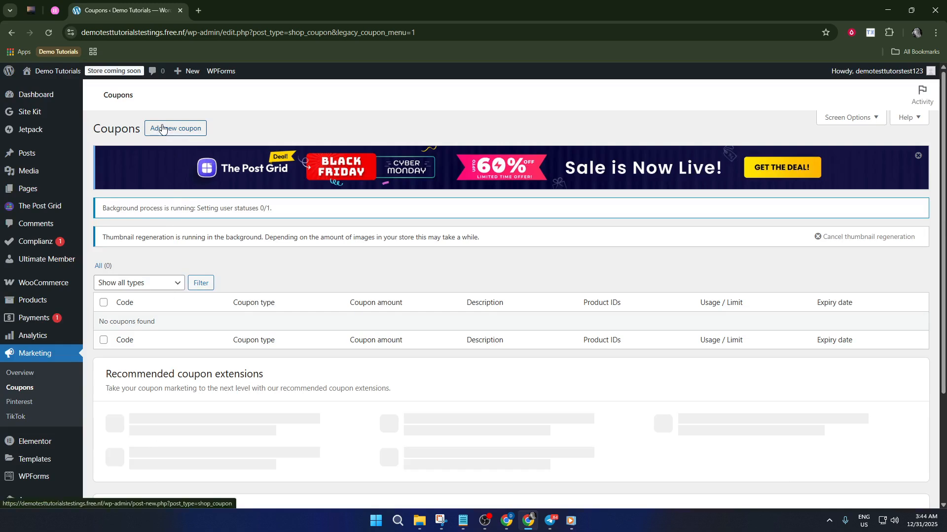
left_click(163, 129)
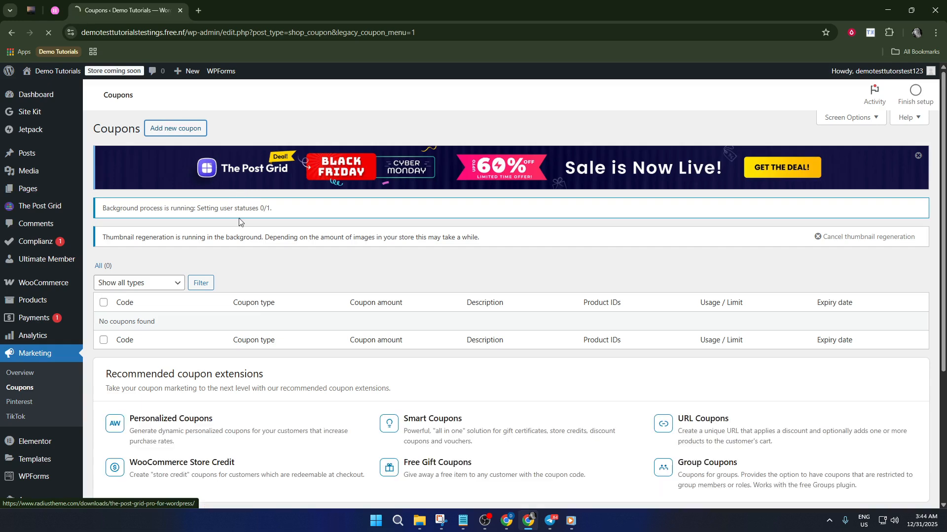
scroll(222, 320, "down", 1)
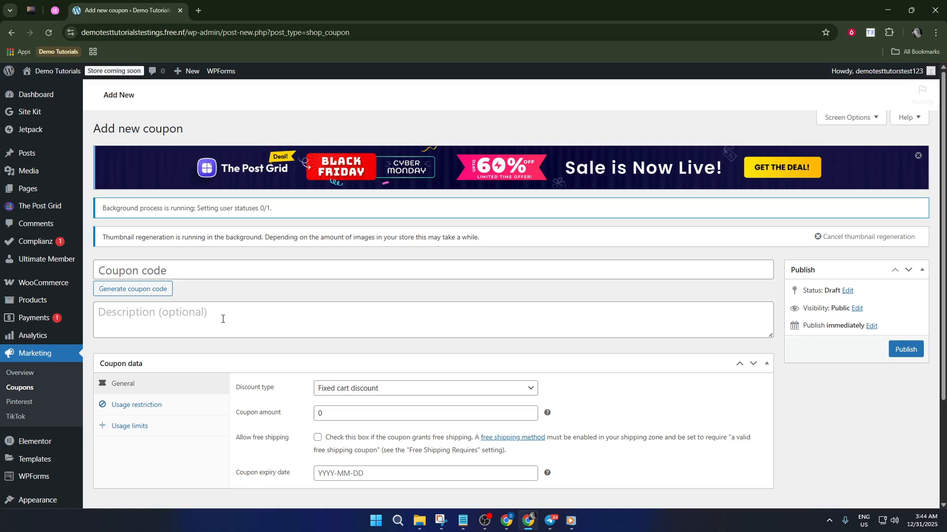
scroll(194, 315, "down", 3)
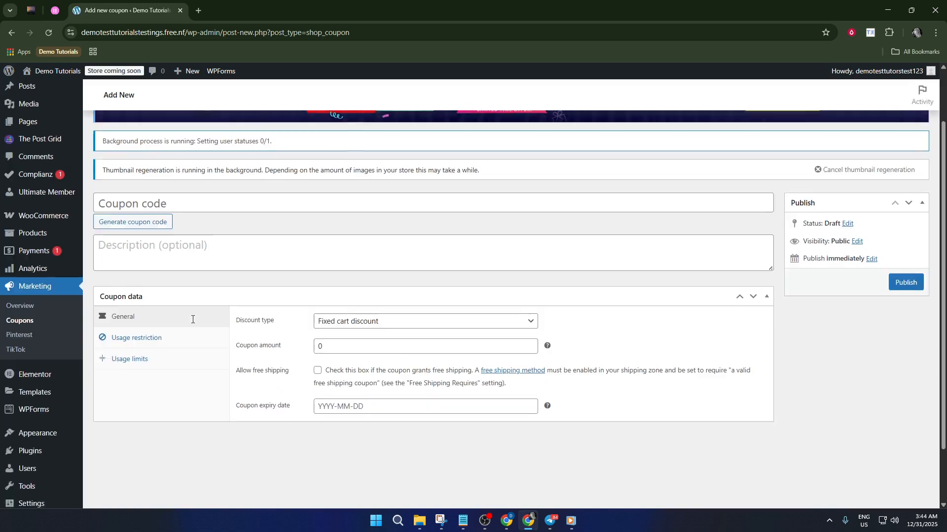
Enter "50% Coupon Code" as the new coupon's code and leave its description empty.
scroll(192, 317, "up", 3)
left_click(186, 269)
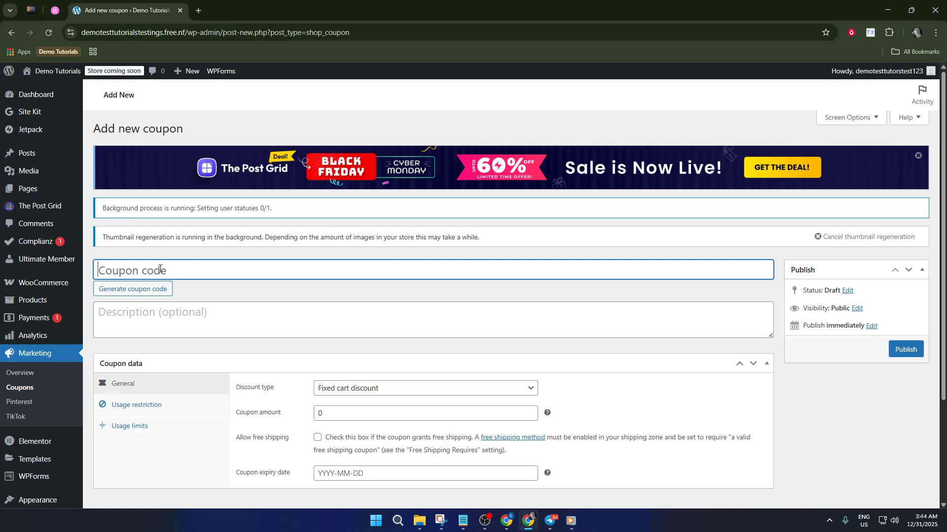
type("50$")
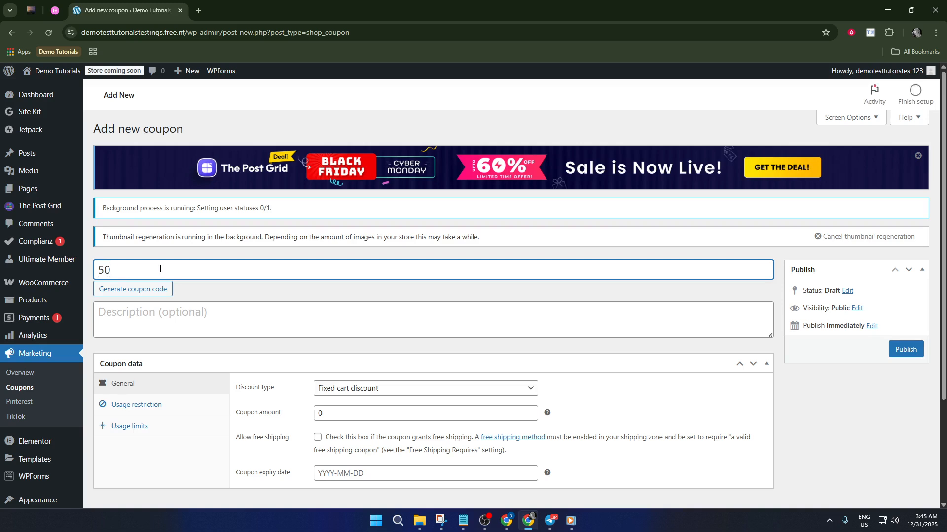
type("% Coupon Code")
left_click(158, 316)
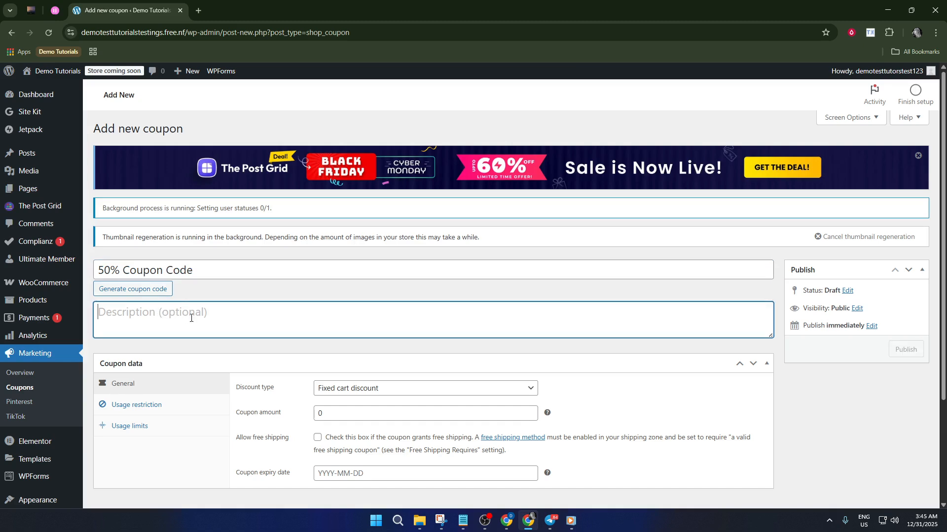
Set the coupon's discount type to Percentage discount with a coupon amount of 50.
scroll(203, 312, "down", 1)
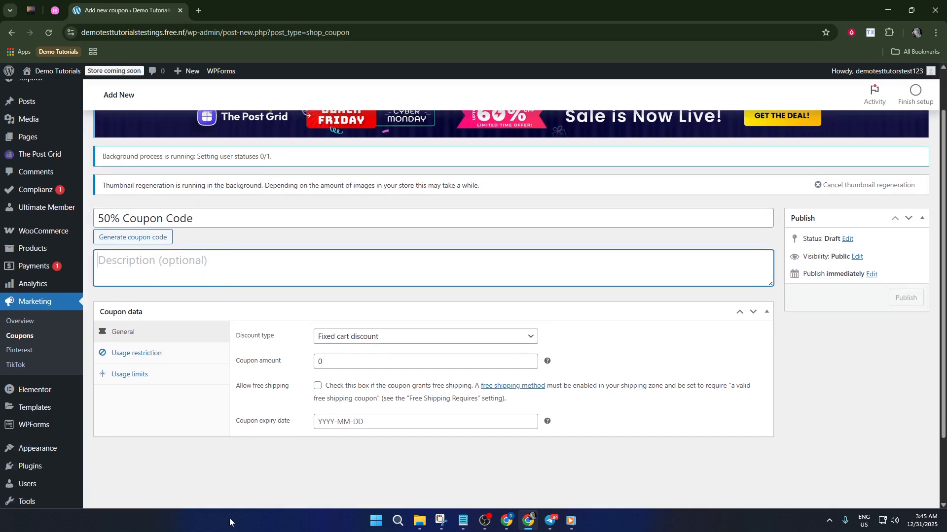
scroll(311, 439, "down", 2)
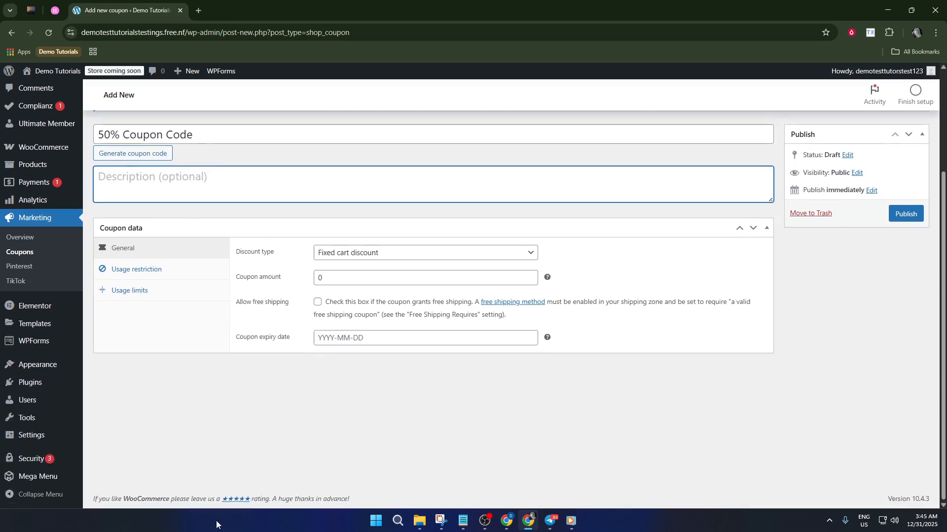
left_click(416, 252)
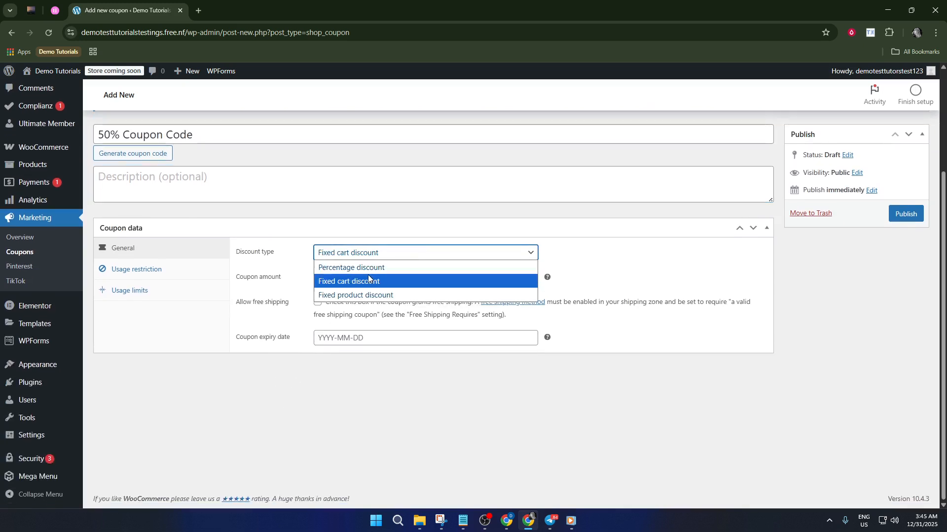
left_click(392, 271)
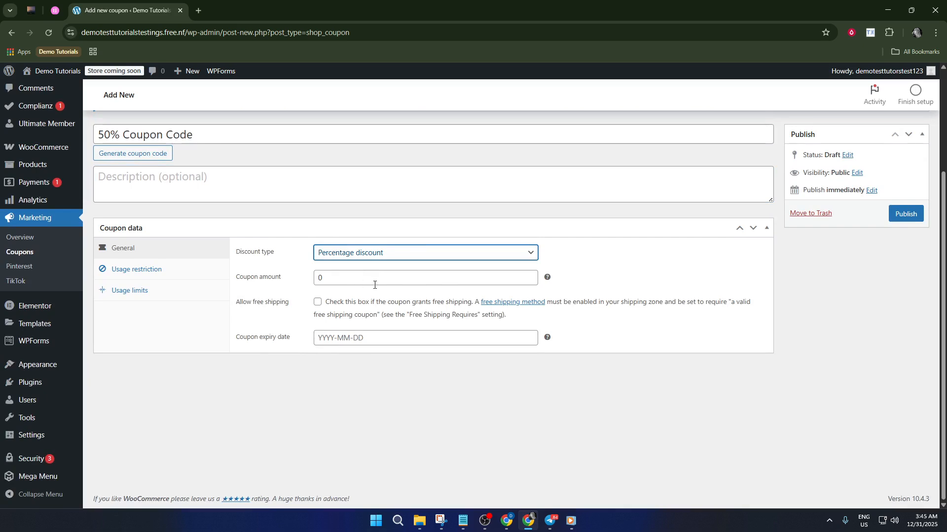
left_click(374, 282)
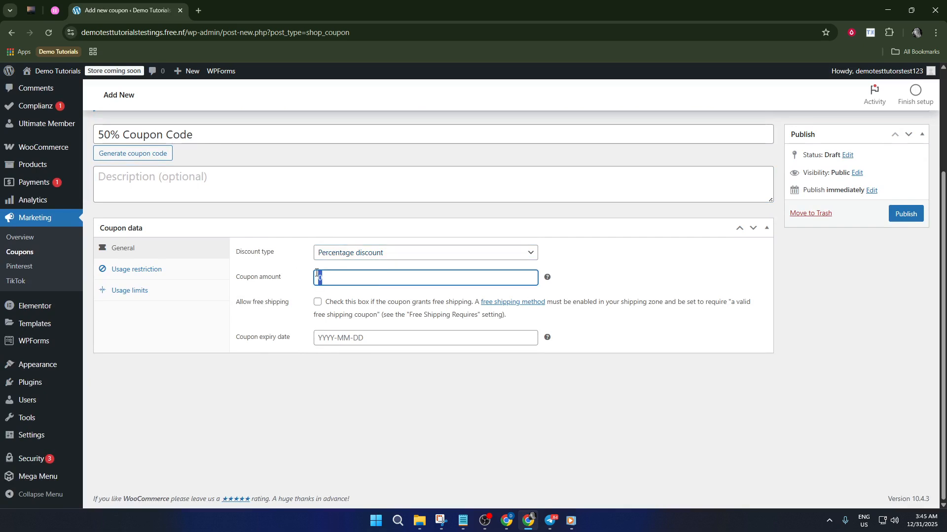
left_click_drag(320, 278, 310, 275)
type("50")
double_click(348, 277)
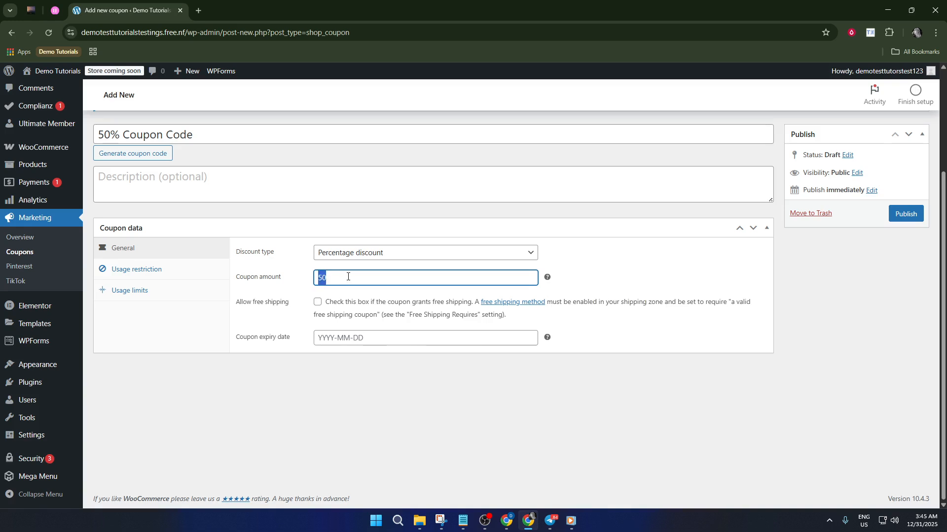
Set the coupon expiry date to 2025-12-31 and allow free shipping with the coupon.
left_click(358, 337)
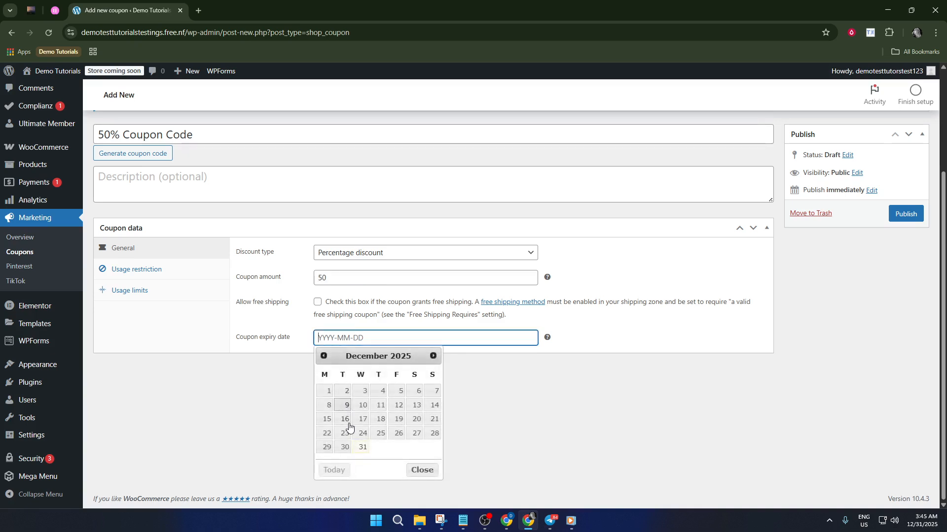
left_click(362, 450)
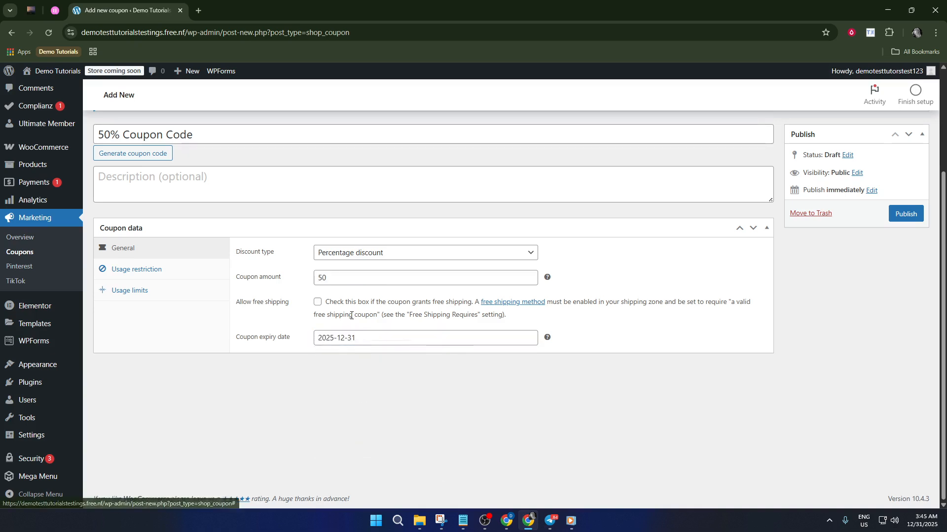
left_click(318, 303)
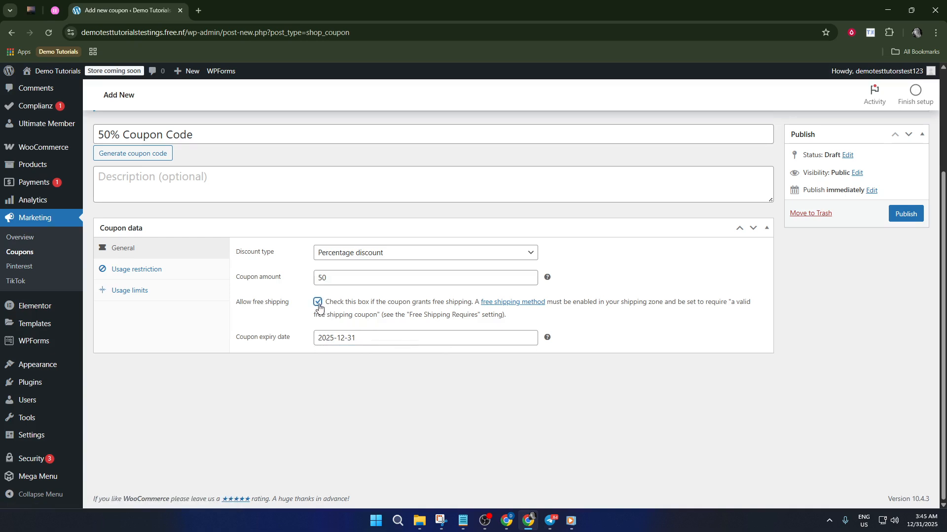
Set both the minimum spend and the maximum spend to 50 in the coupon's usage restrictions.
left_click(159, 270)
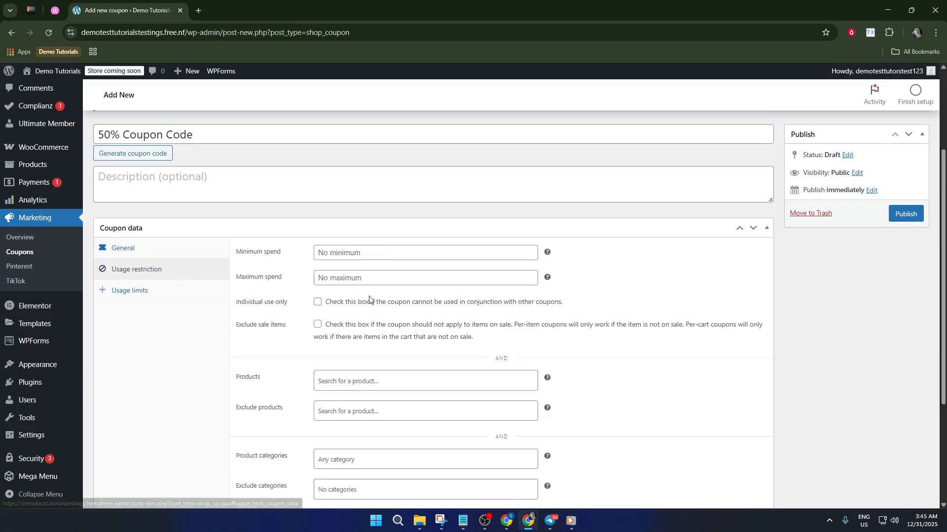
left_click(377, 253)
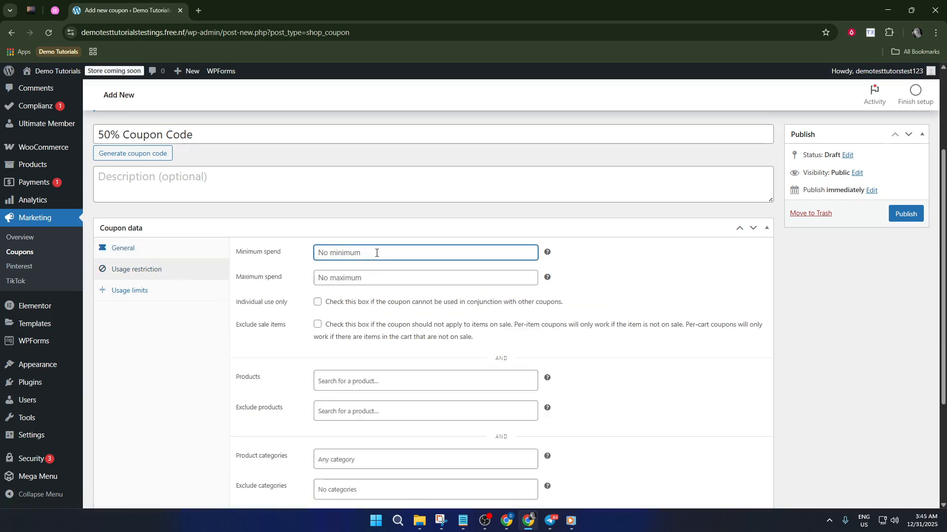
type("50")
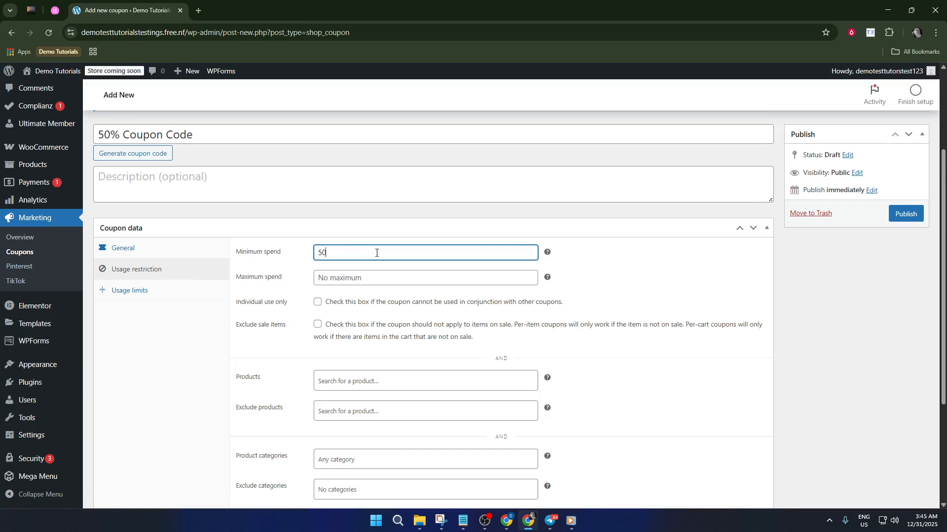
key("Tab")
key("Tab")
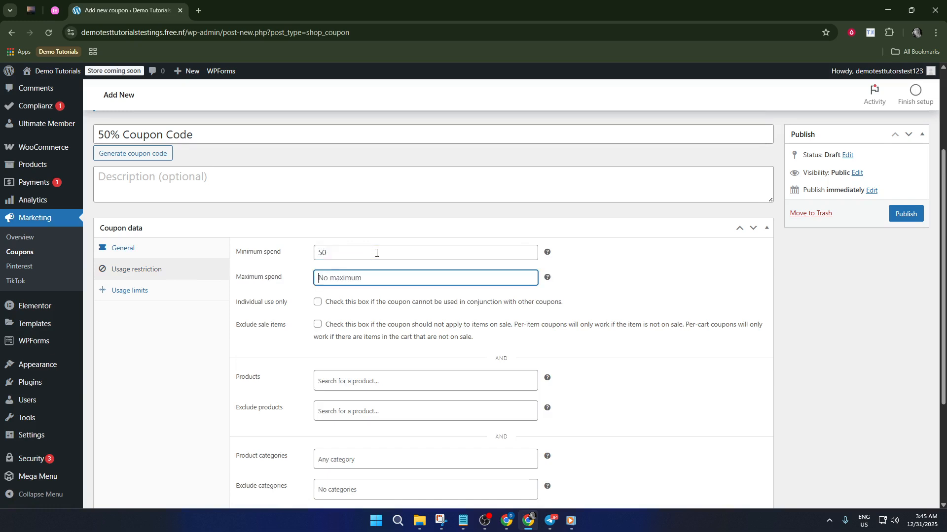
type("50")
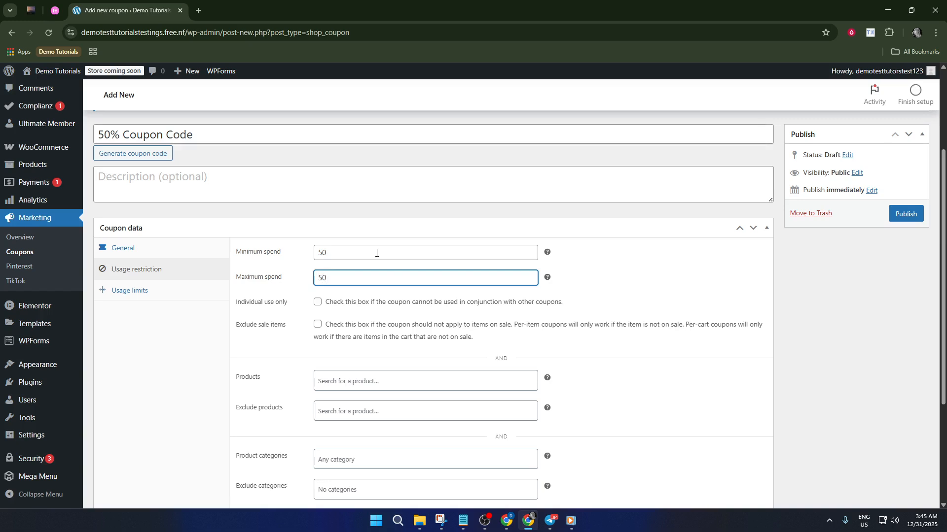
Exclude sale items from the coupon, leaving the individual use only restriction off.
scroll(227, 296, "down", 2)
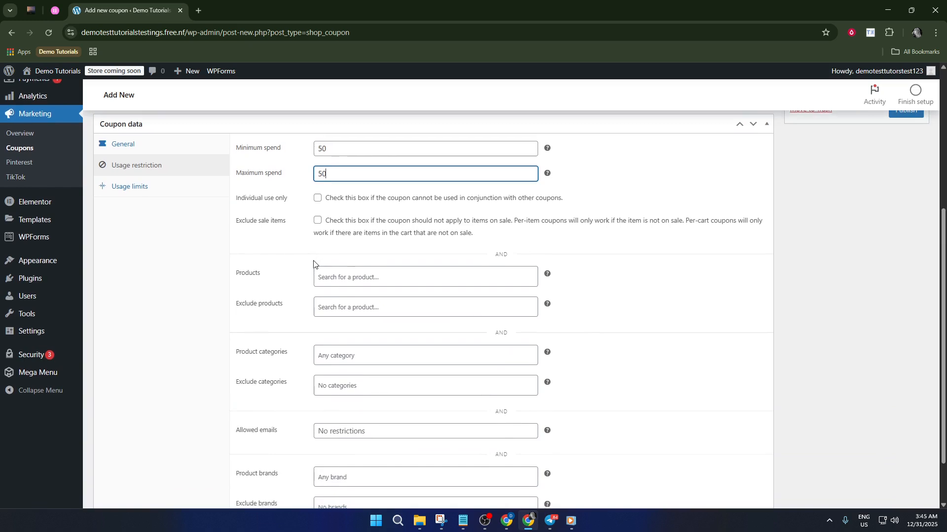
scroll(316, 279, "down", 2)
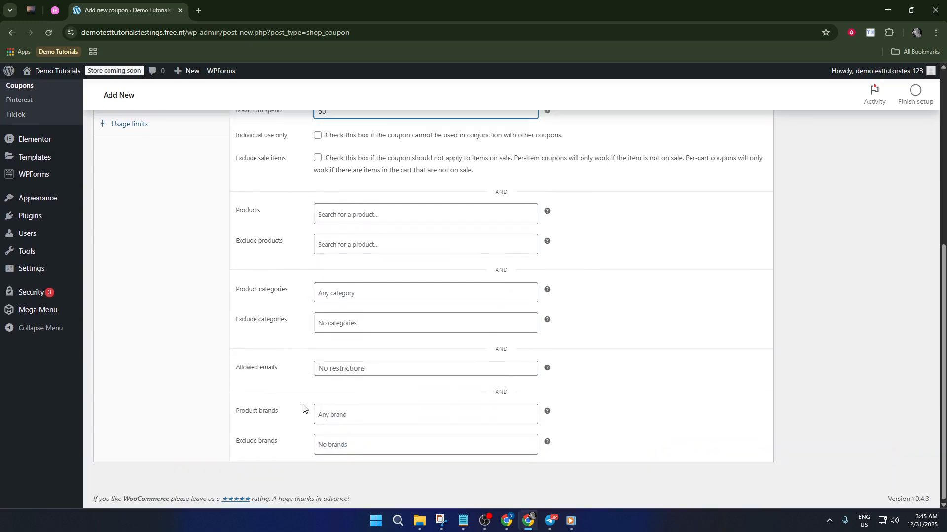
scroll(293, 437, "up", 3)
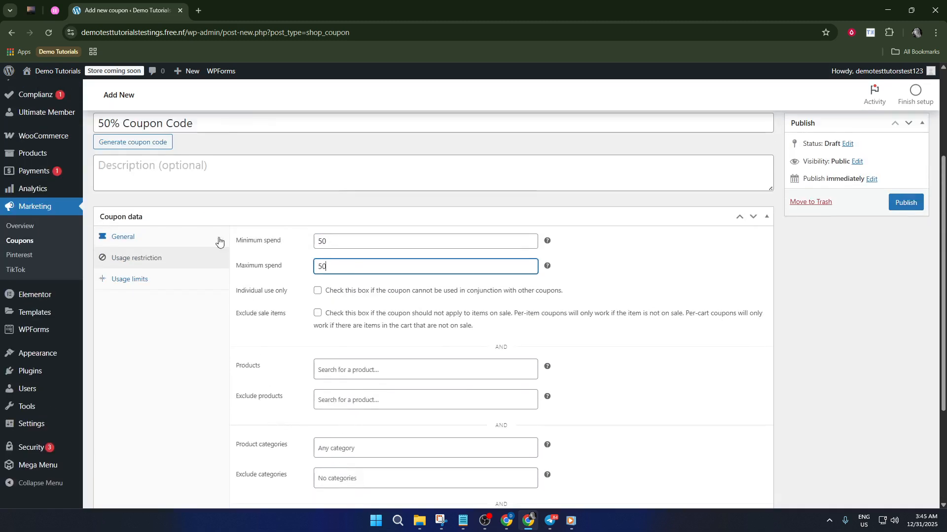
left_click(318, 292)
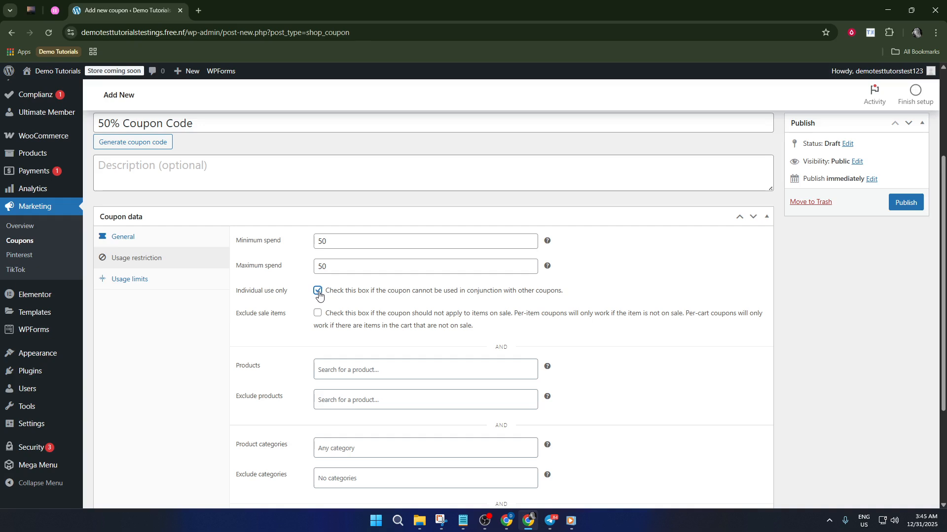
left_click(318, 294)
left_click(318, 314)
Examine the coupon's product, category, allowed email and brand restrictions, including the available product brands.
scroll(345, 317, "down", 2)
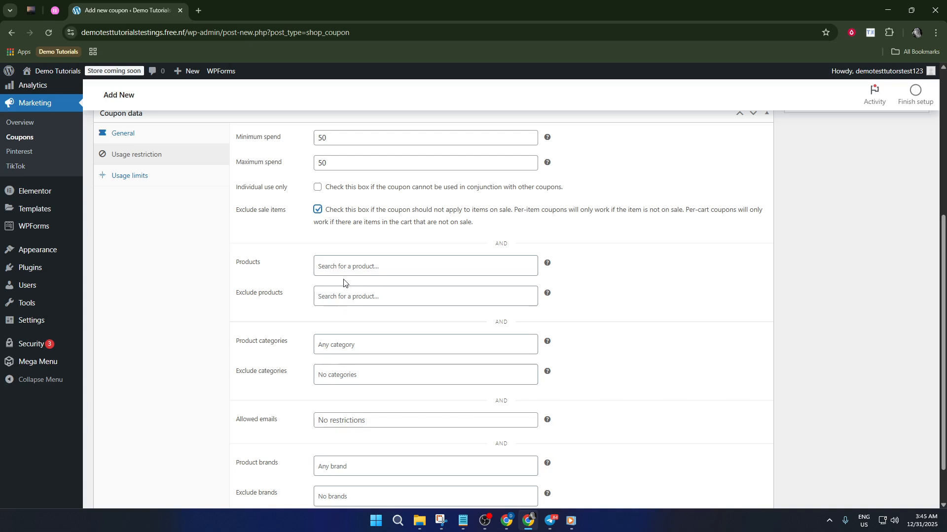
scroll(344, 281, "down", 1)
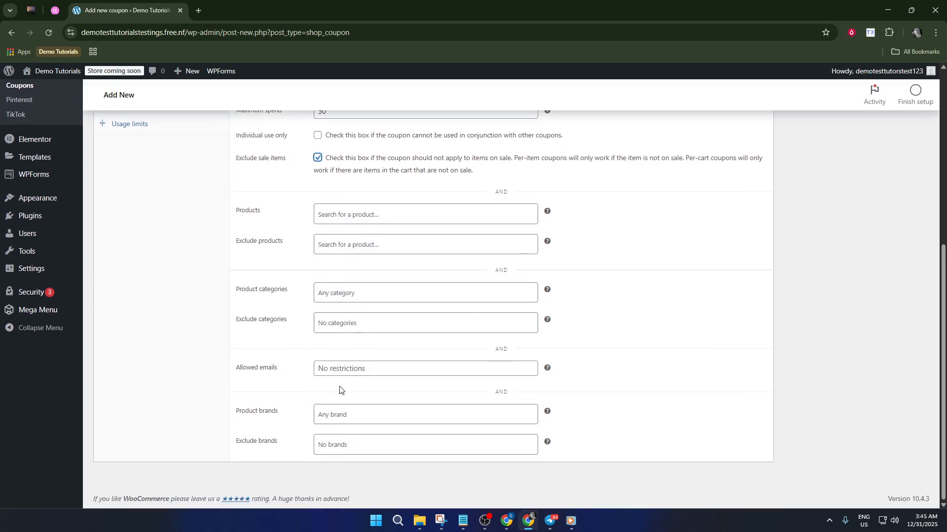
left_click(354, 412)
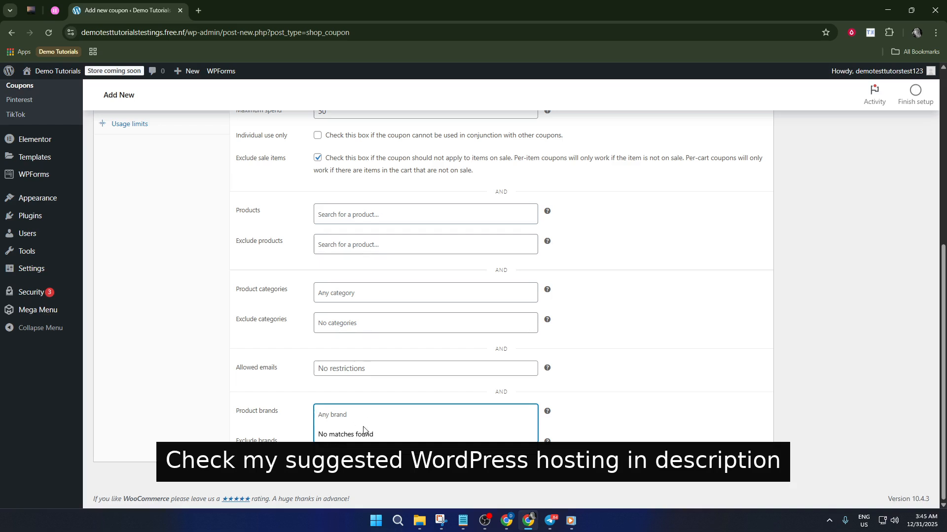
left_click(375, 396)
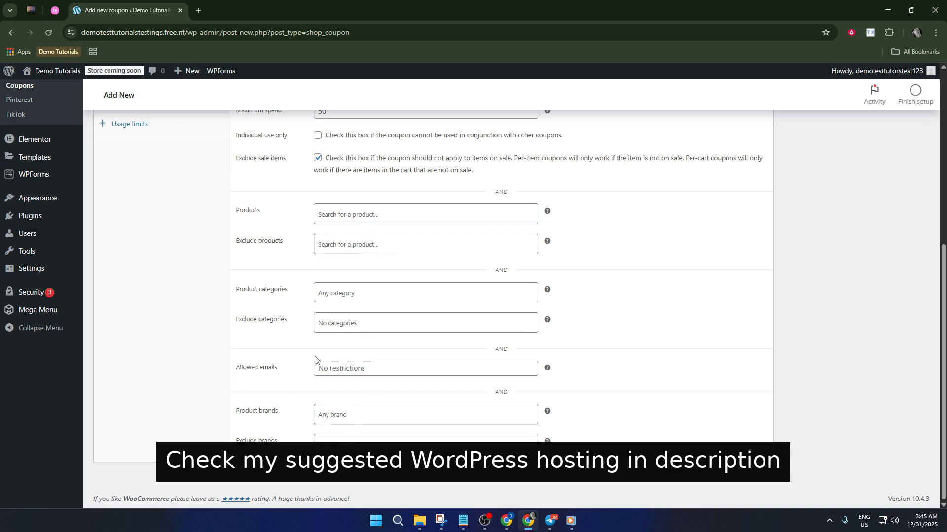
Review the coupon's usage limits per coupon, item count and user without entering any, and publish the coupon.
scroll(239, 311, "up", 2)
left_click(156, 226)
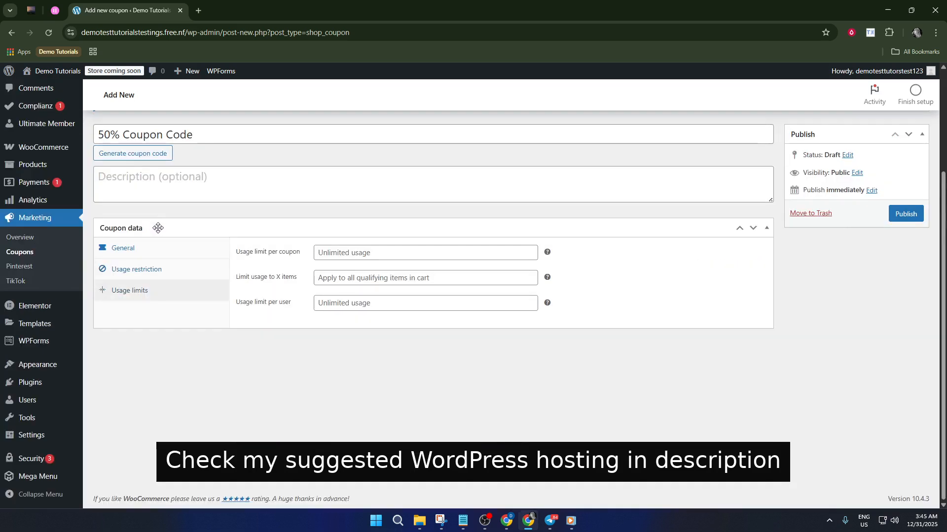
left_click(382, 246)
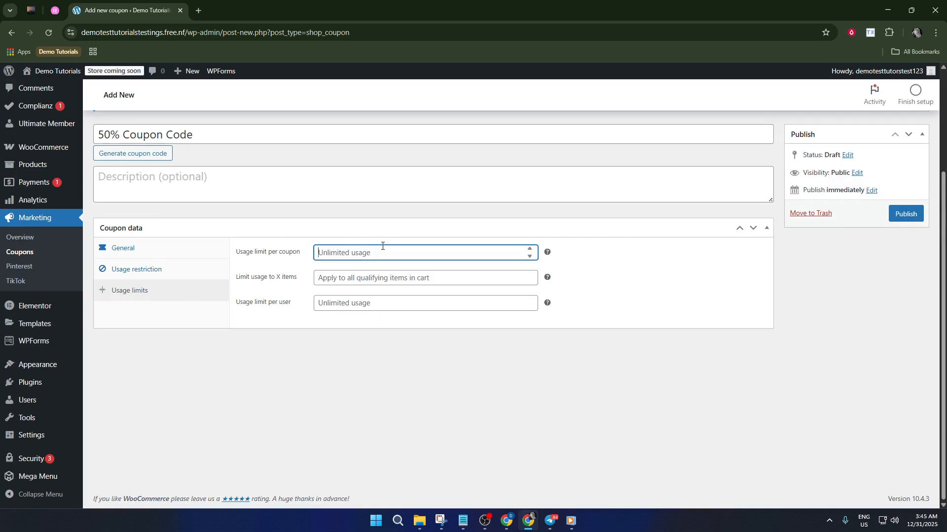
left_click(379, 284)
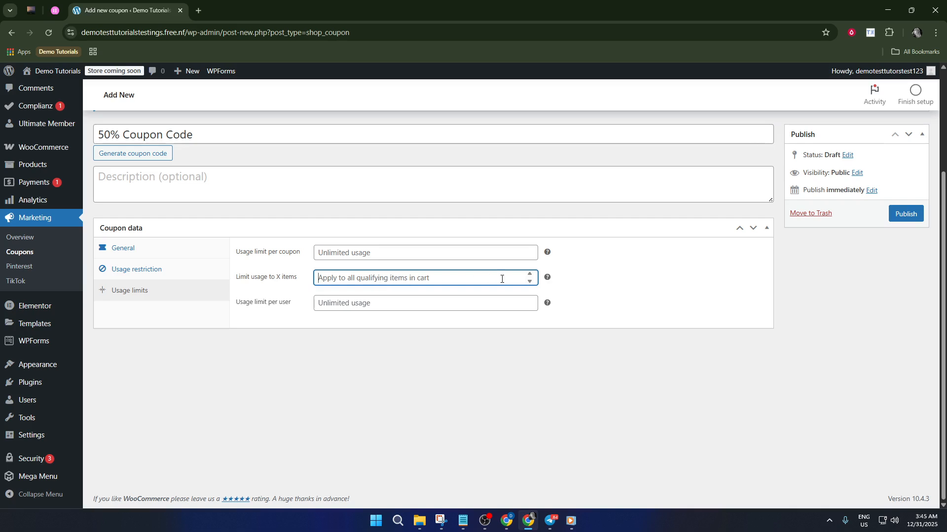
left_click(373, 303)
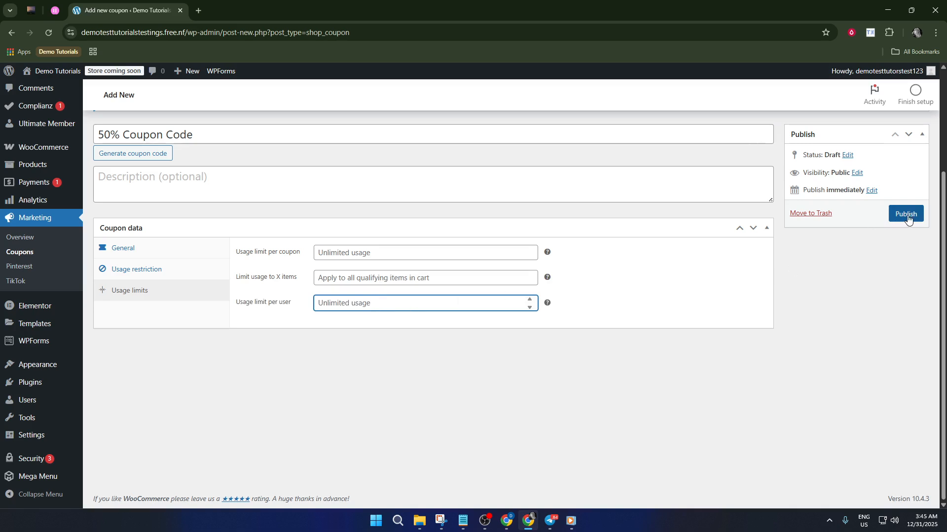
scroll(640, 253, "up", 5)
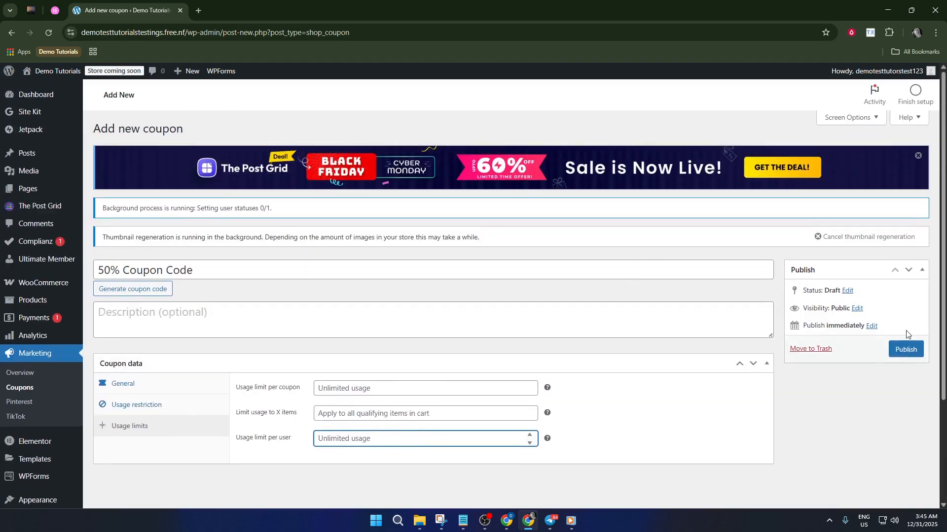
left_click(903, 348)
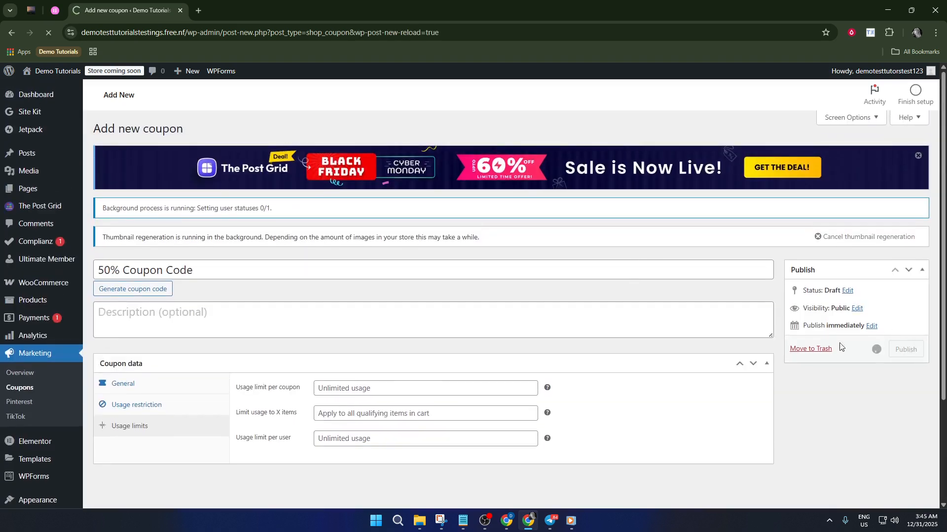